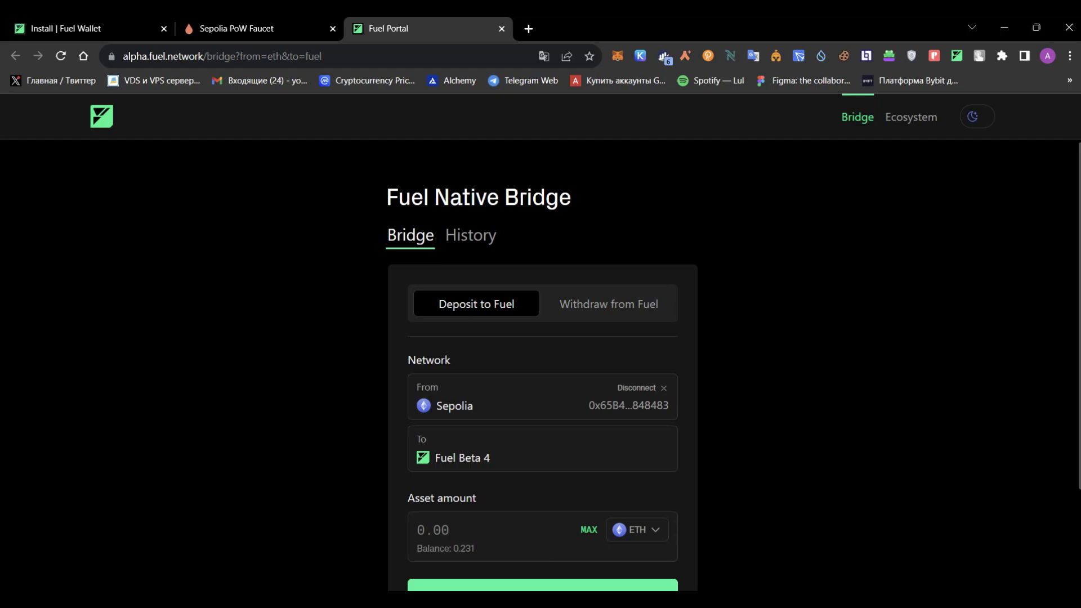
Switch from the bridge to the Fuel Wallet install documentation tab.
{"action": "key", "text": "ctrl+1"}
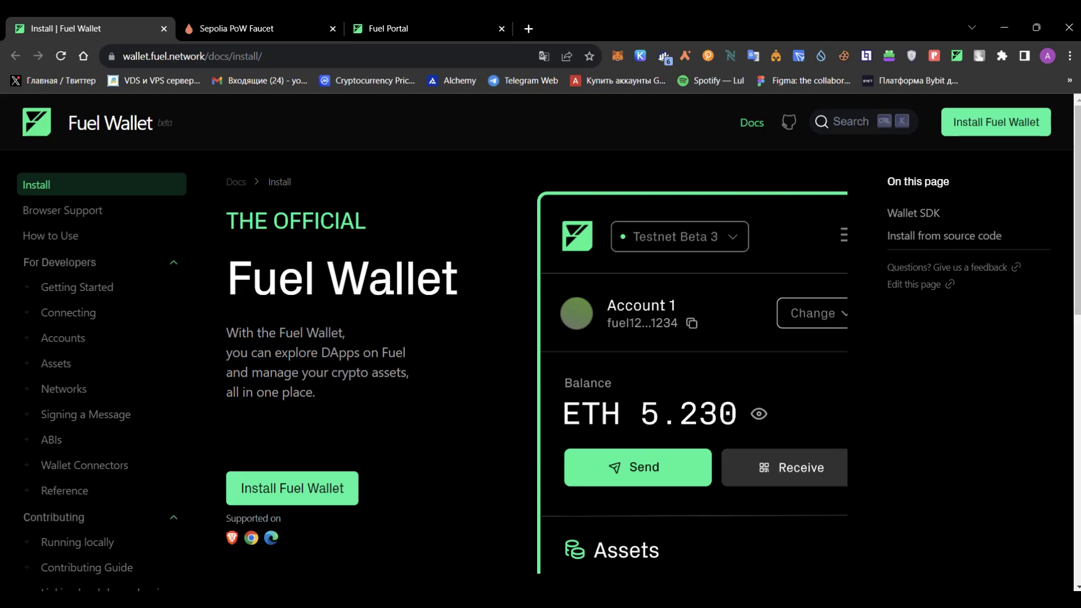
Dismiss the Fuel Wallet unlock prompt and switch to the Sepolia PoW Faucet tab.
{"action": "left_click", "coordinate": [956, 56]}
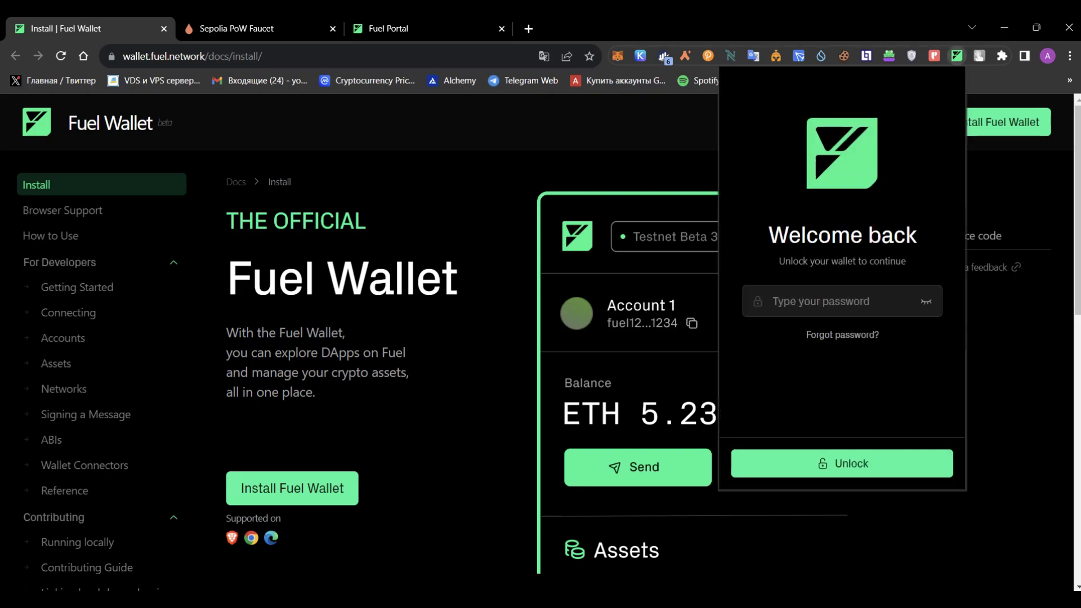
{"action": "key", "text": "Escape"}
{"action": "left_click", "coordinate": [237, 28]}
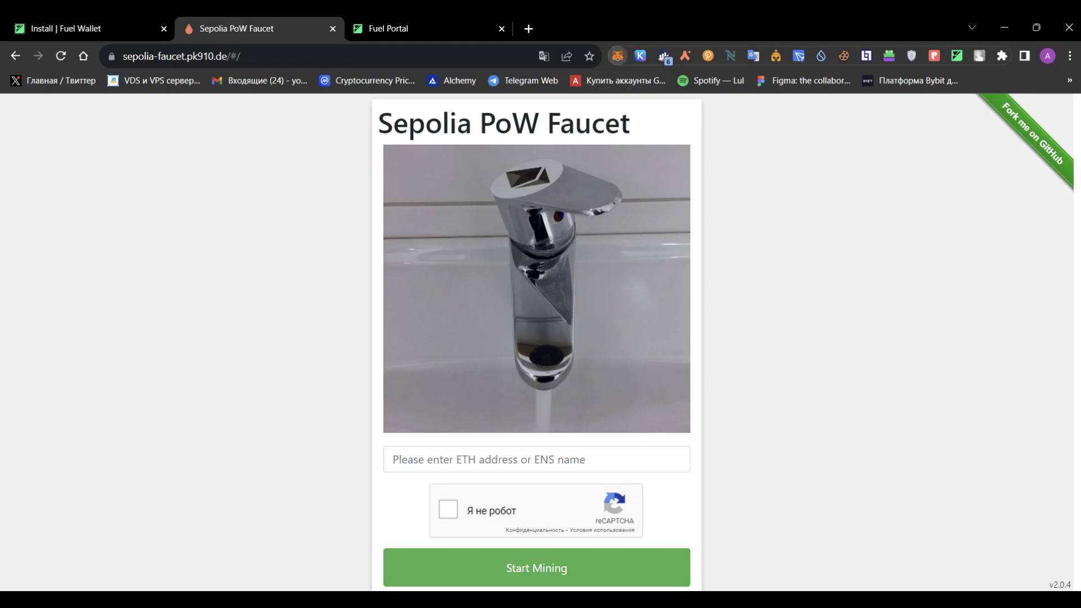
Paste the MetaMask wallet address into the faucet's ETH address field and tick reCAPTCHA.
{"action": "left_click", "coordinate": [617, 56]}
{"action": "key", "text": "Escape"}
{"action": "left_click", "coordinate": [618, 56]}
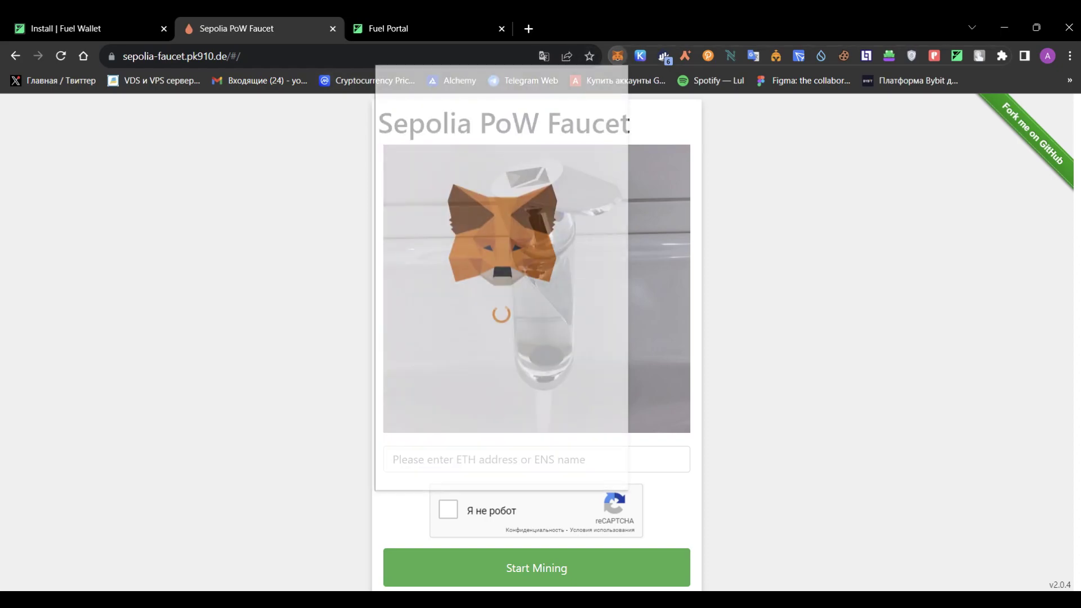
{"action": "left_click", "coordinate": [537, 459]}
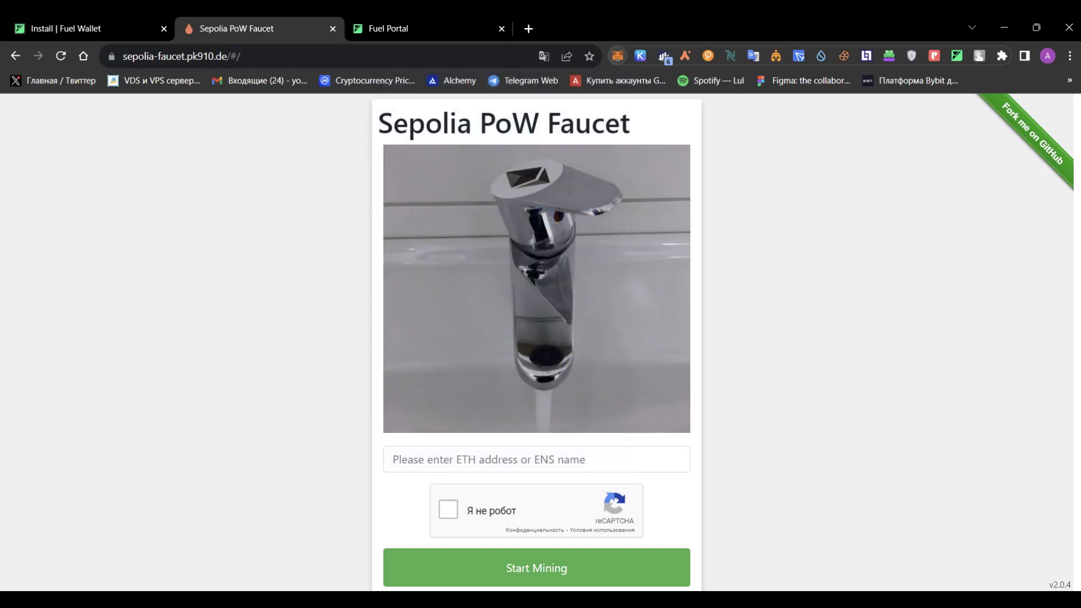
{"action": "type", "text": "0x65B48f58f49Ab335169844F9F75f3Cb3fE848483"}
{"action": "left_click", "coordinate": [448, 509]}
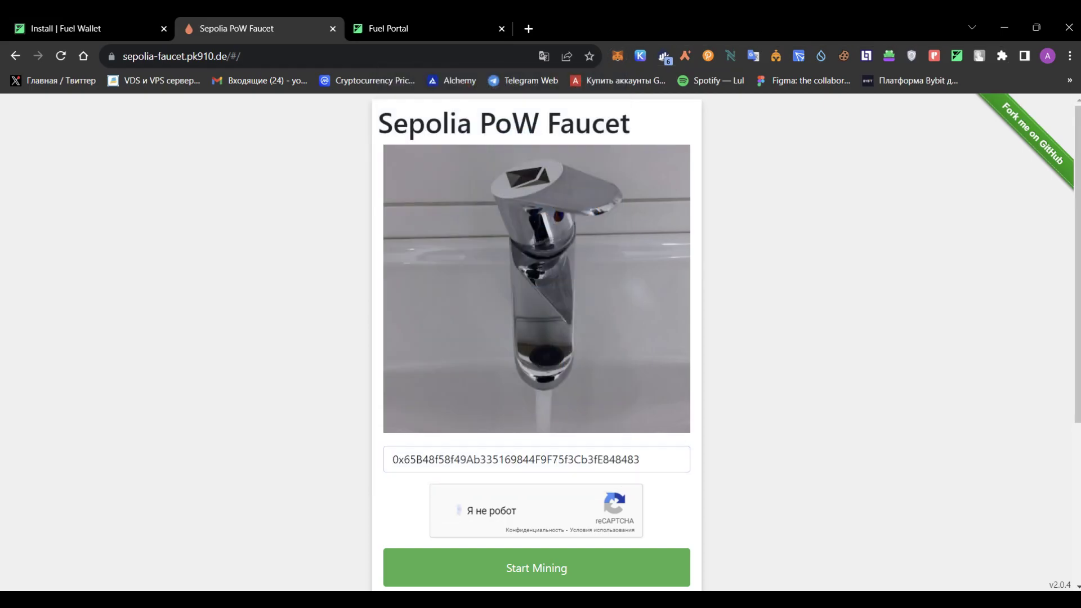
Start and stop mining, ending Failed with AMOUNT_TOO_LOW, then check the SepoliaETH balance.
{"action": "scroll", "coordinate": [536, 337], "scroll_direction": "down", "scroll_amount": 1}
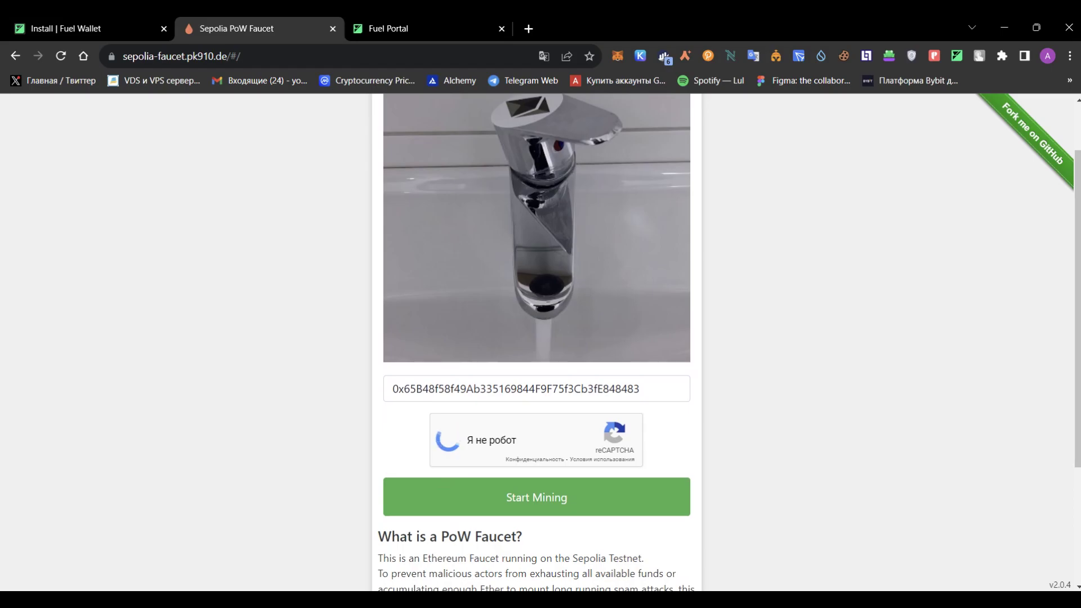
{"action": "scroll", "coordinate": [537, 338], "scroll_direction": "up", "scroll_amount": 1}
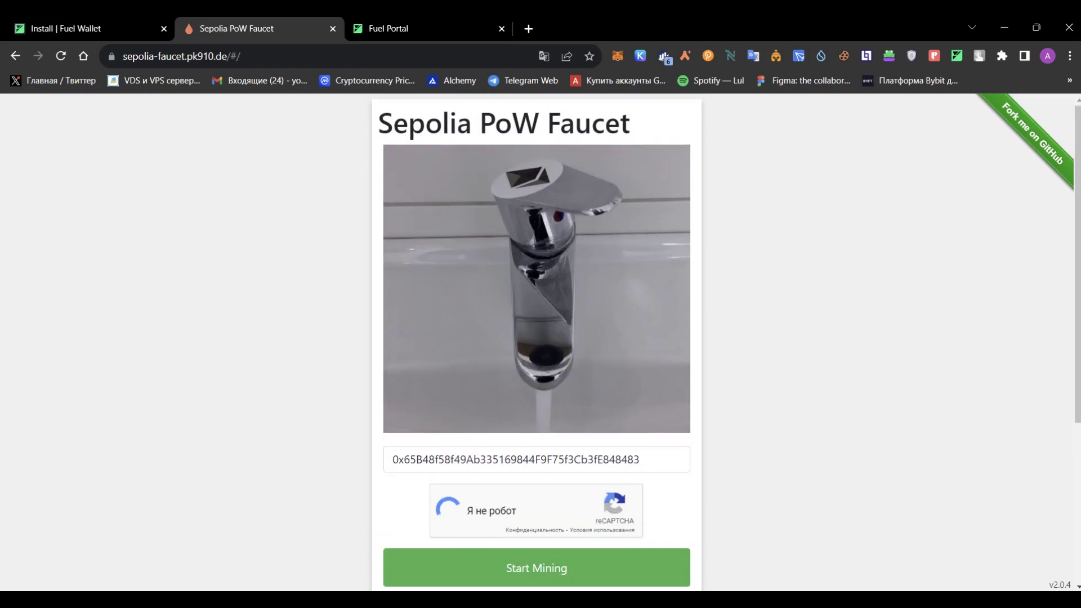
{"action": "left_click", "coordinate": [536, 567]}
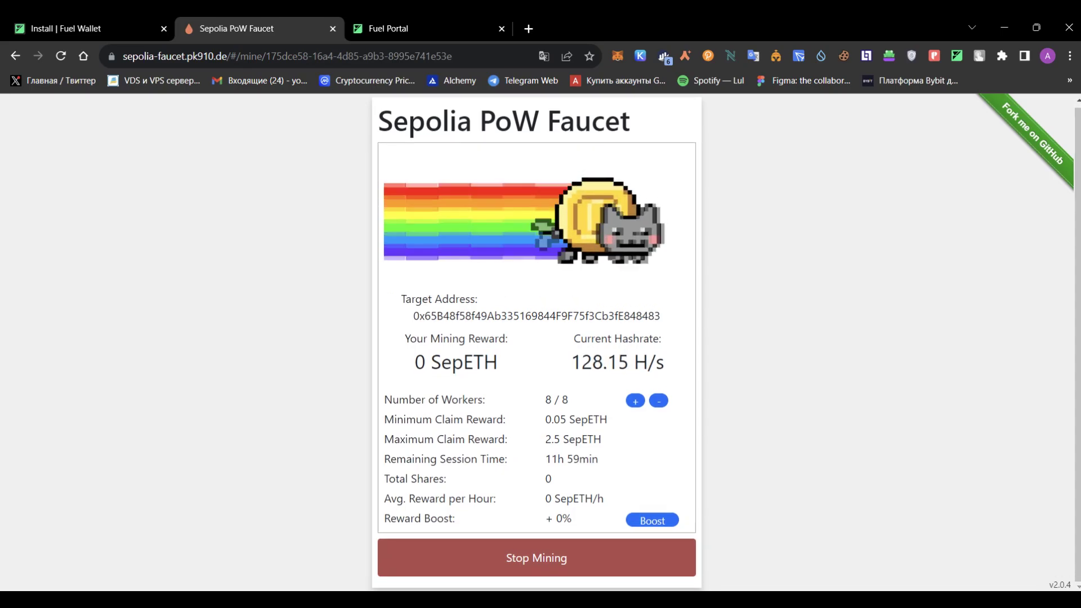
{"action": "left_click", "coordinate": [537, 557]}
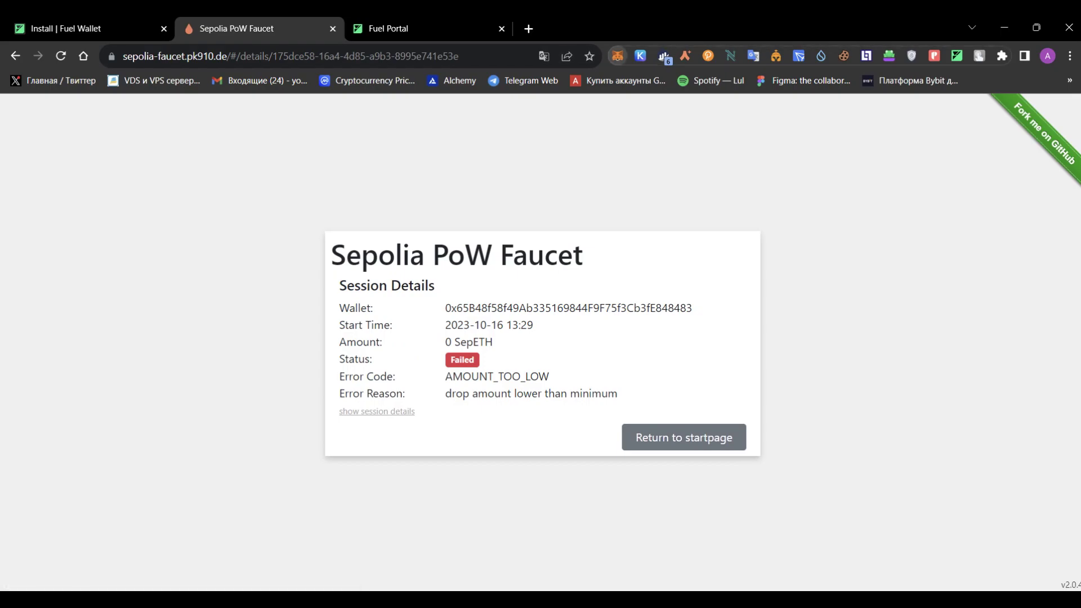
{"action": "left_click", "coordinate": [617, 55]}
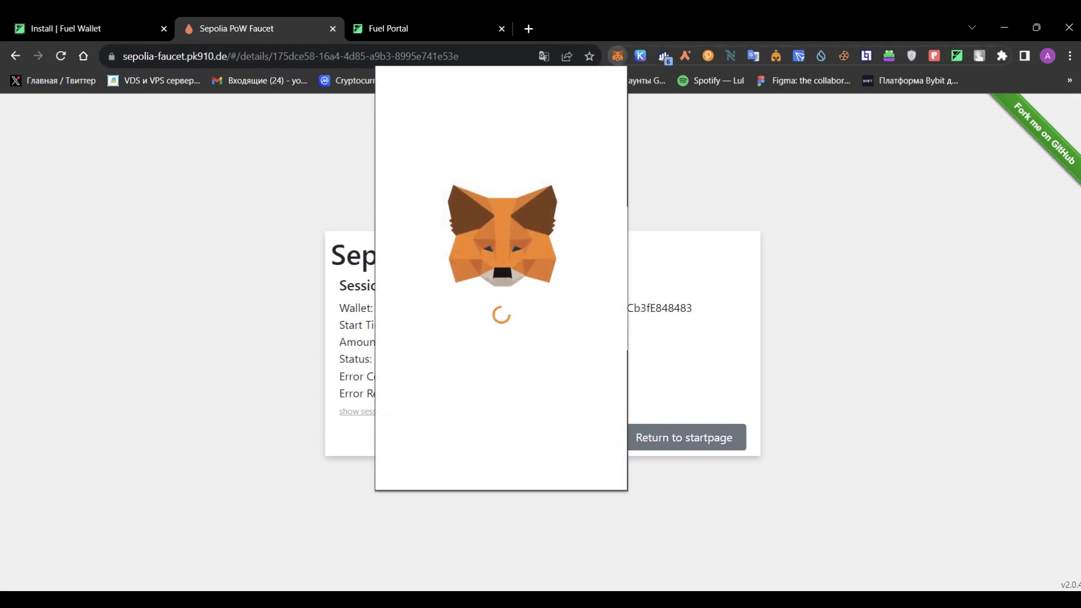
Unlock Fuel Wallet with its password, showing 0.499 ETH on Testnet Beta 4, and return to Fuel Portal.
{"action": "key", "text": "ctrl+1"}
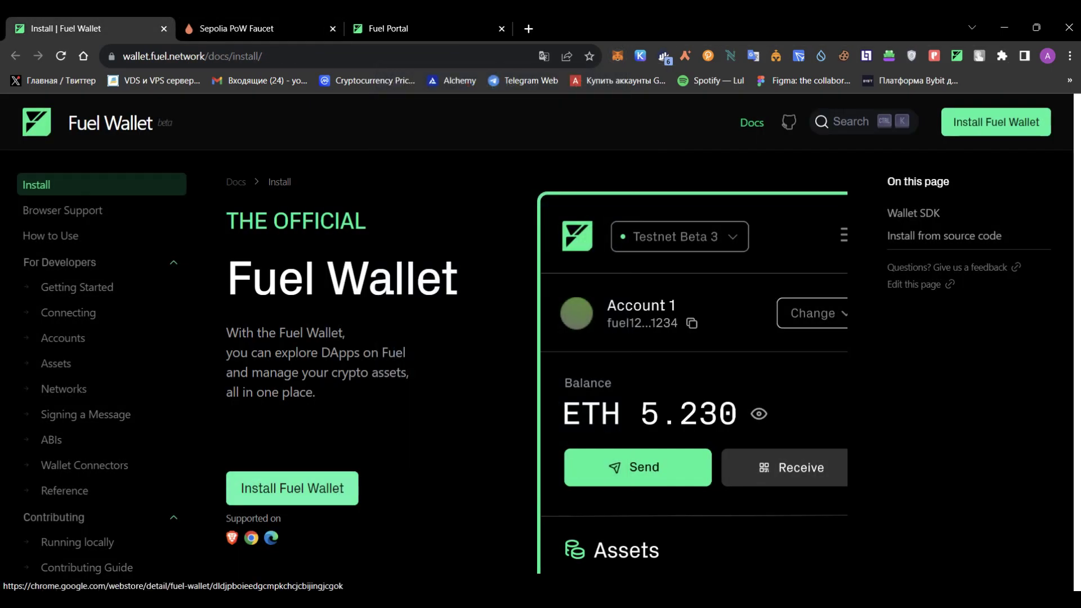
{"action": "left_click", "coordinate": [957, 55]}
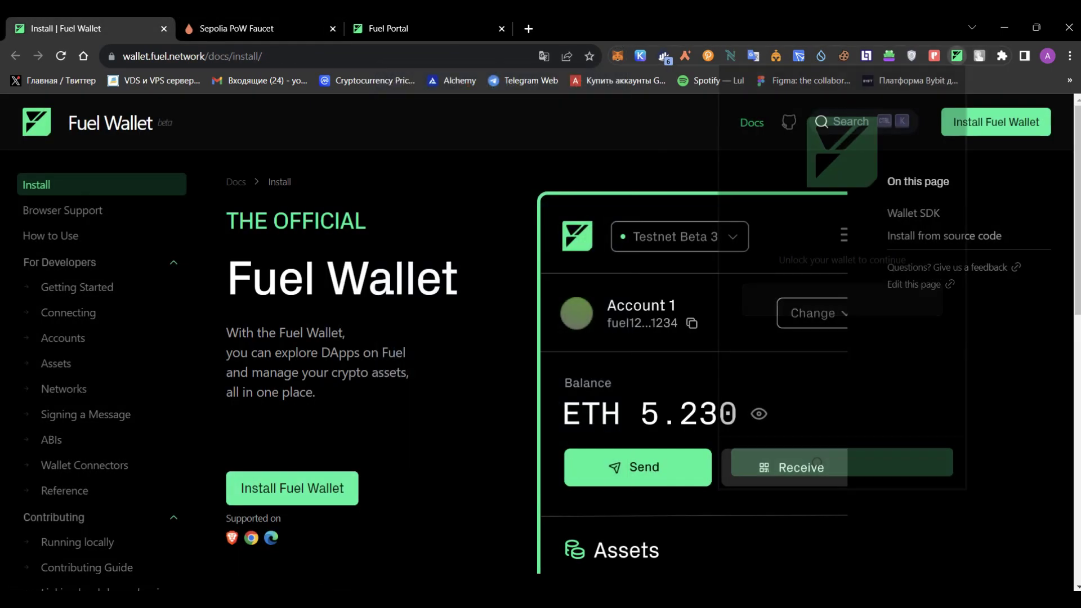
{"action": "type", "text": "••••••"}
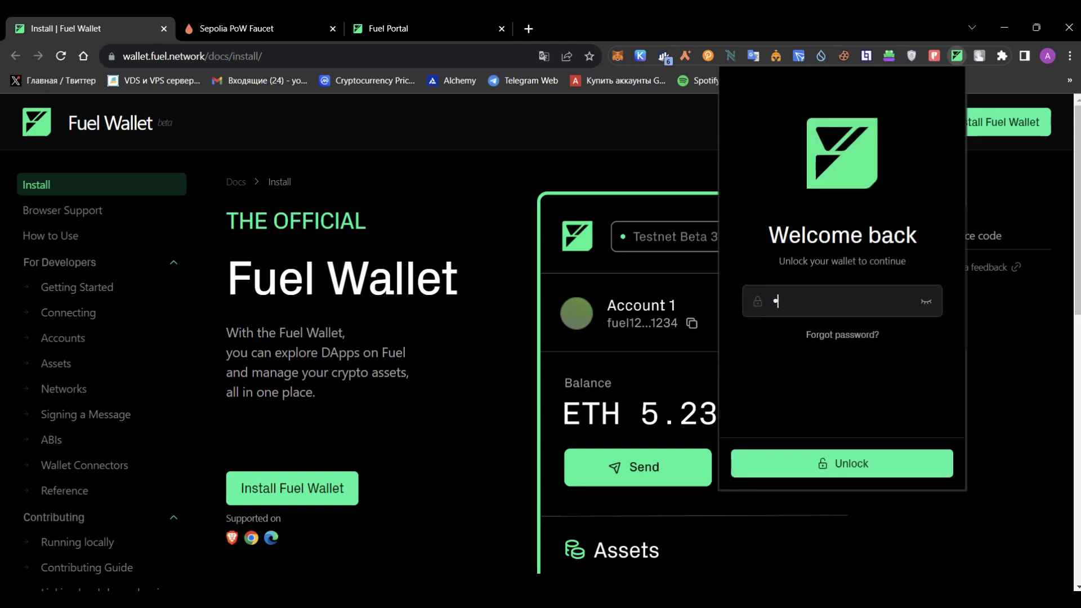
{"action": "type", "text": "••••"}
{"action": "key", "text": "Return"}
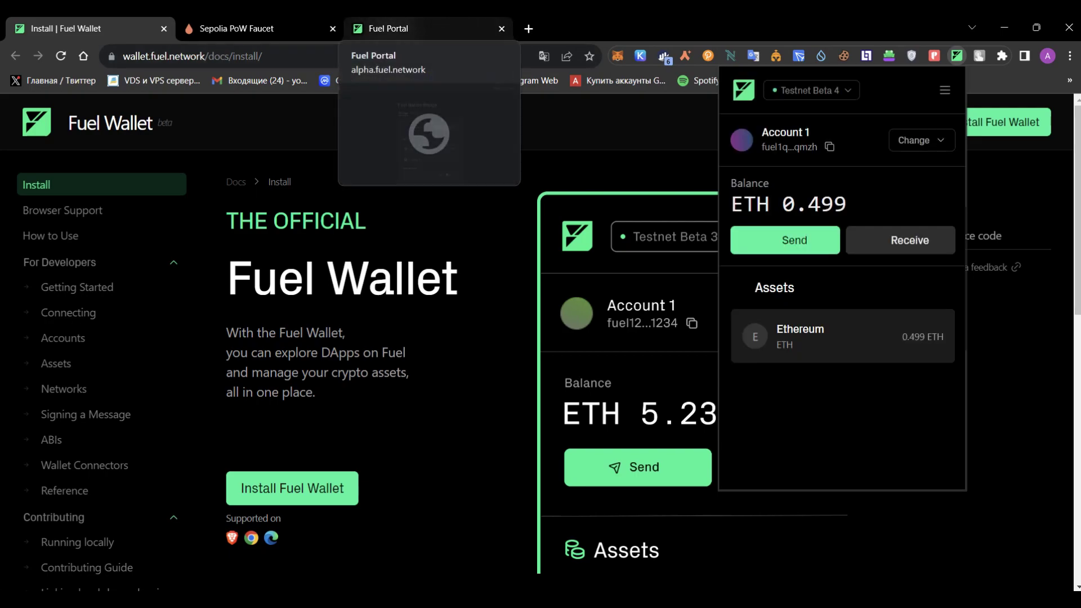
{"action": "left_click", "coordinate": [388, 28]}
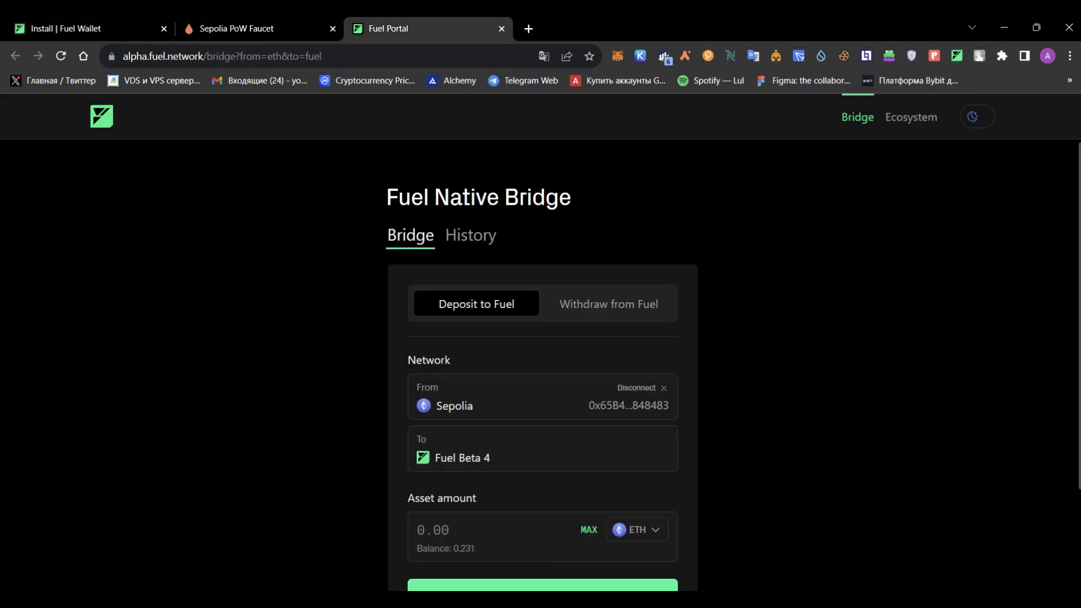
Connect Fuel Wallet's Account 1 to the portal and approve the connection.
{"action": "scroll", "coordinate": [542, 365], "scroll_direction": "down", "scroll_amount": 1}
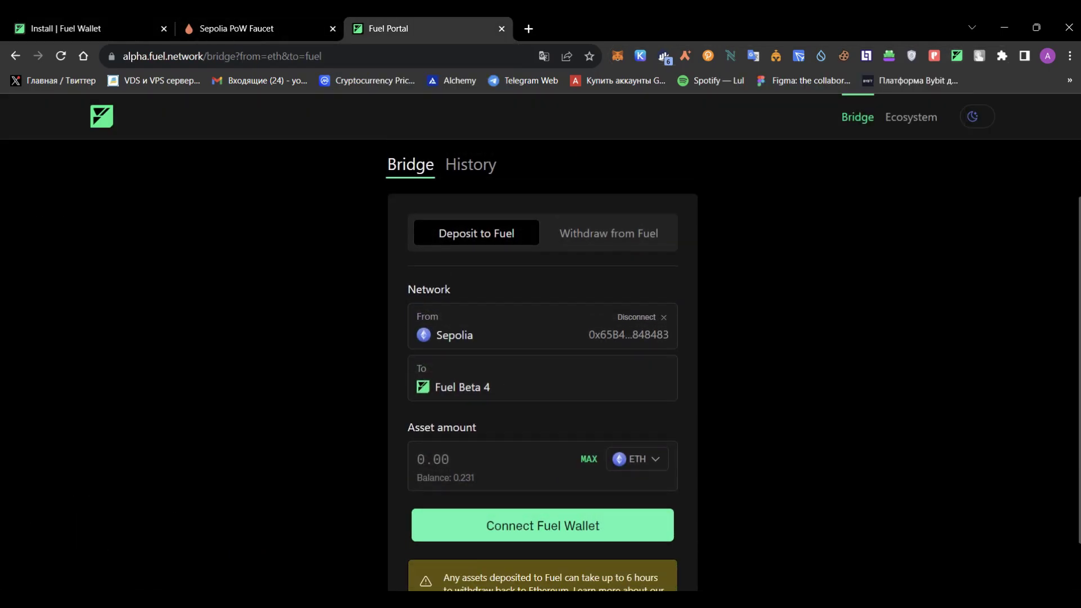
{"action": "left_click", "coordinate": [542, 525]}
{"action": "left_click", "coordinate": [507, 360]}
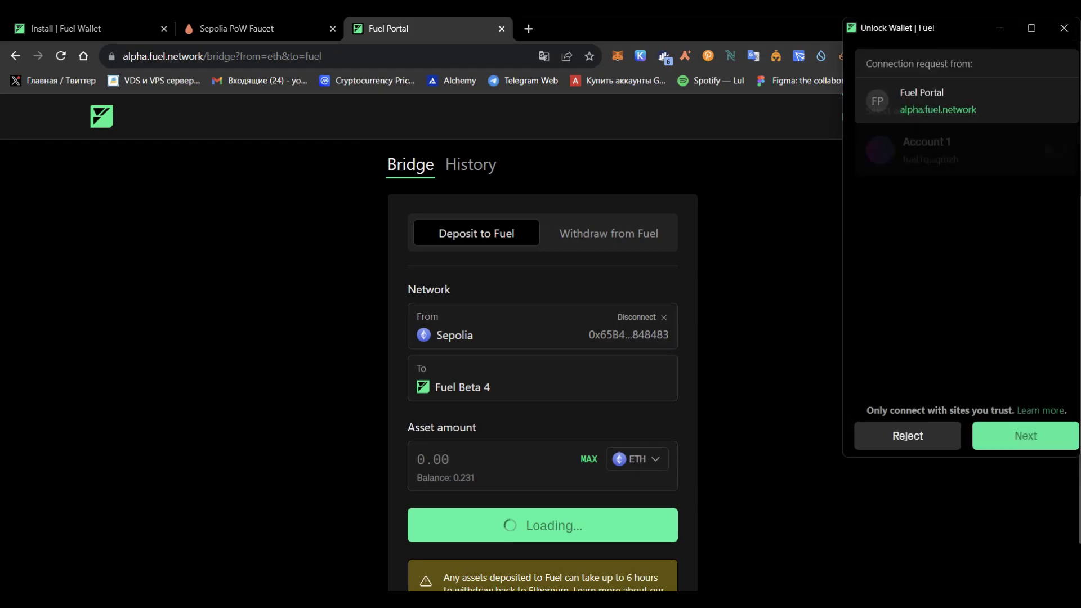
{"action": "left_click", "coordinate": [1025, 436]}
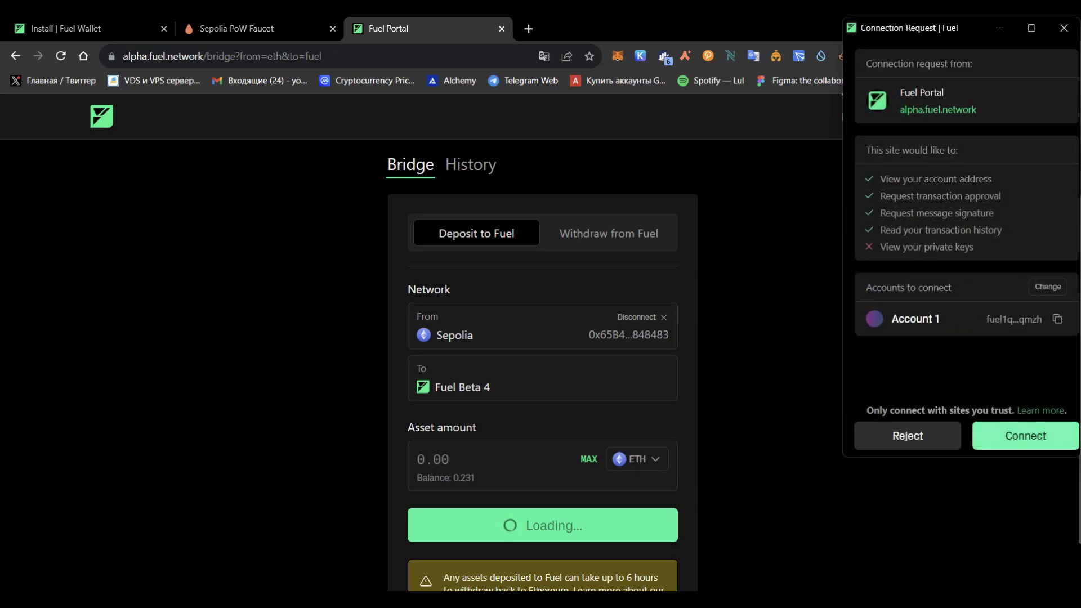
{"action": "left_click", "coordinate": [1025, 436]}
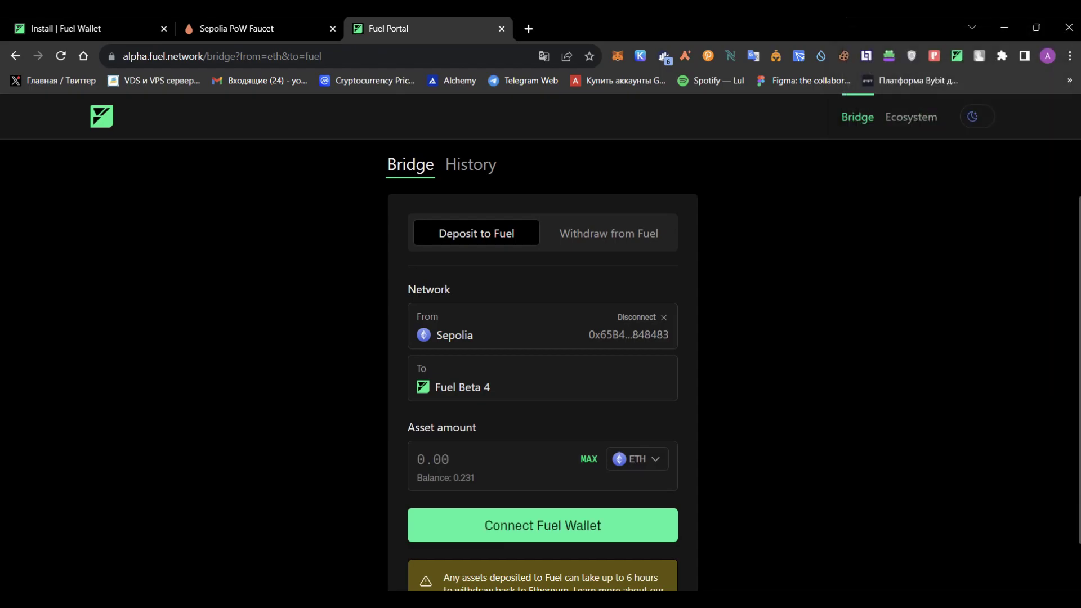
Dismiss a repeated connect dialog and confirm the Fuel Beta 4 address fills the destination.
{"action": "scroll", "coordinate": [542, 337], "scroll_direction": "down", "scroll_amount": 1}
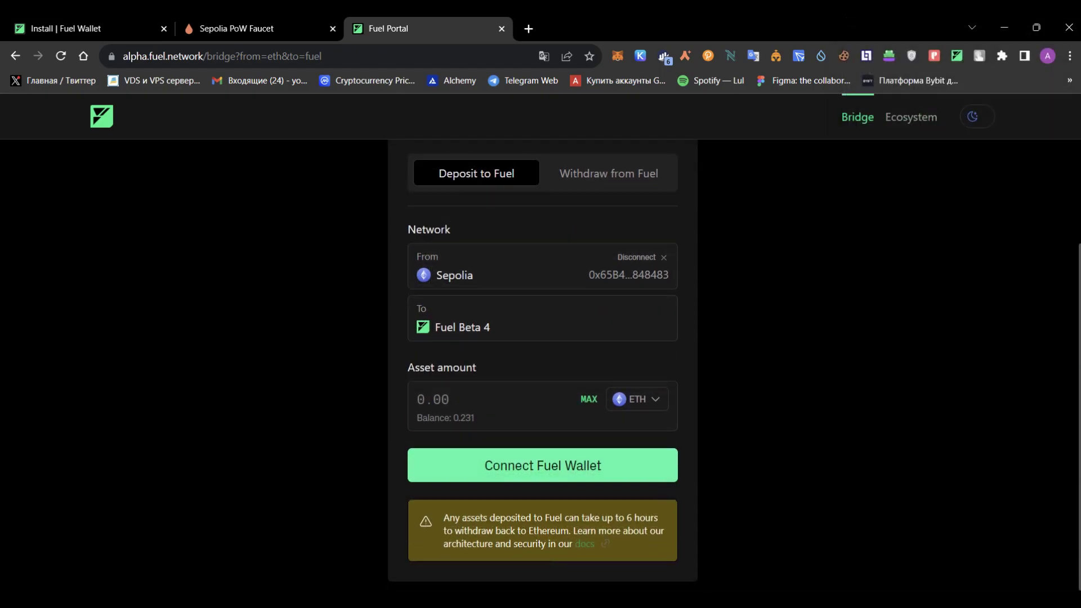
{"action": "left_click", "coordinate": [542, 465]}
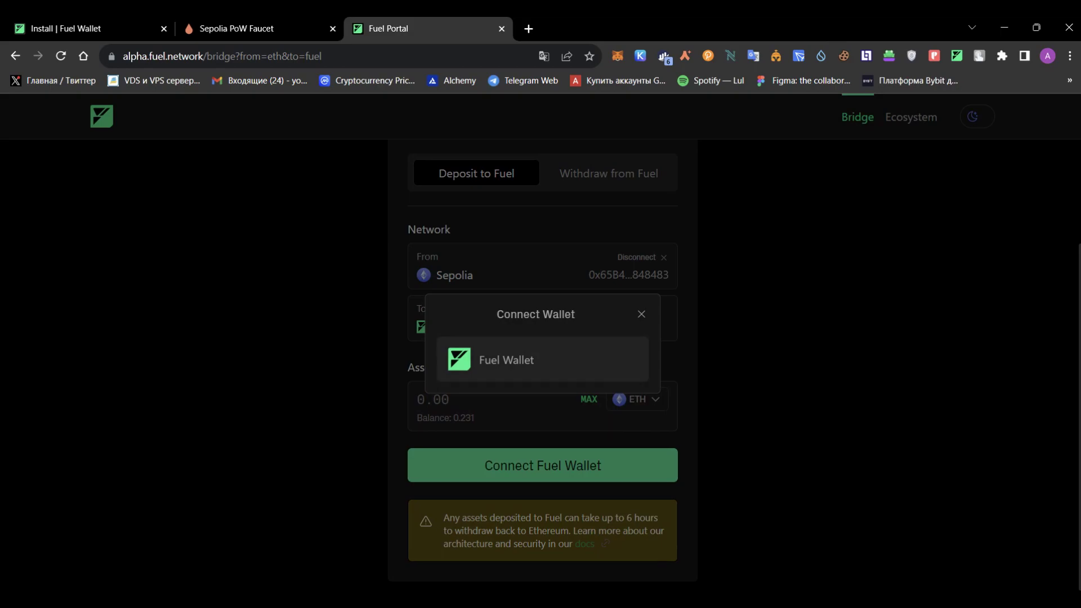
{"action": "key", "text": "Escape"}
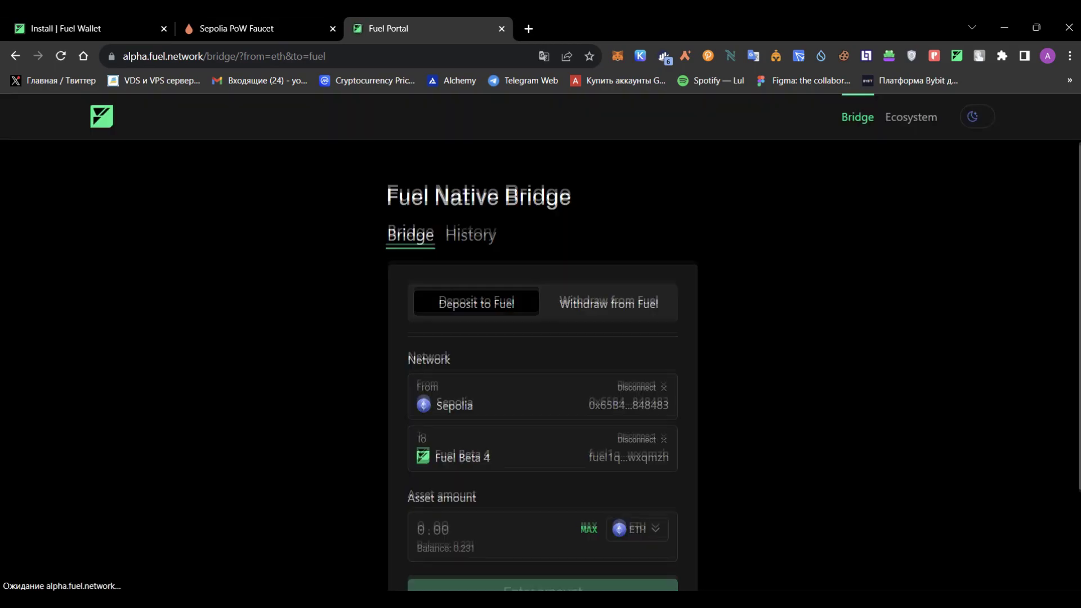
{"action": "scroll", "coordinate": [541, 337], "scroll_direction": "down", "scroll_amount": 2}
{"action": "scroll", "coordinate": [540, 338], "scroll_direction": "up", "scroll_amount": 1}
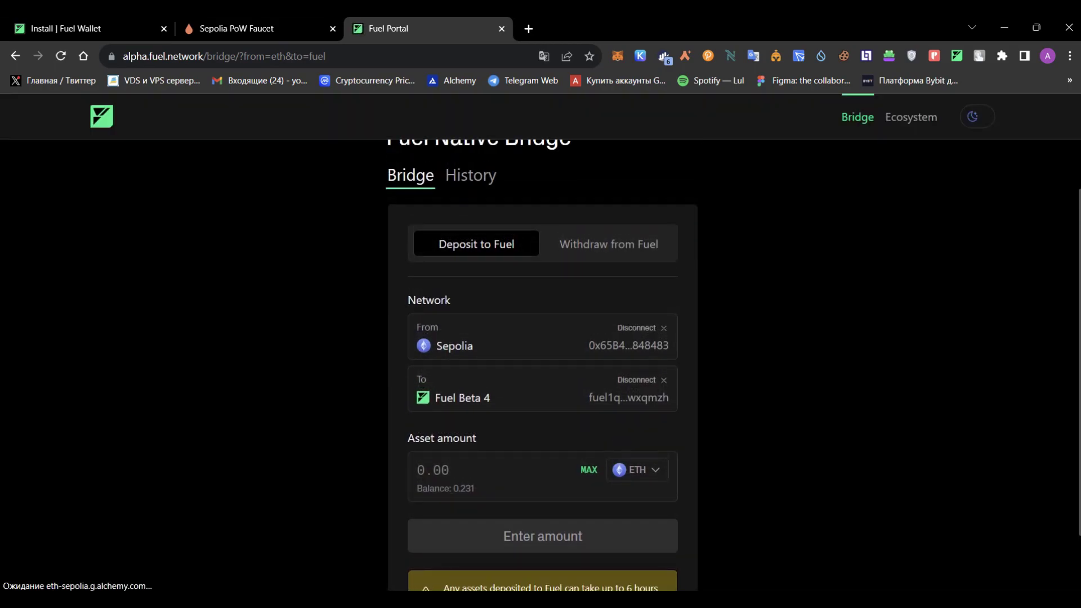
{"action": "left_click", "coordinate": [418, 469]}
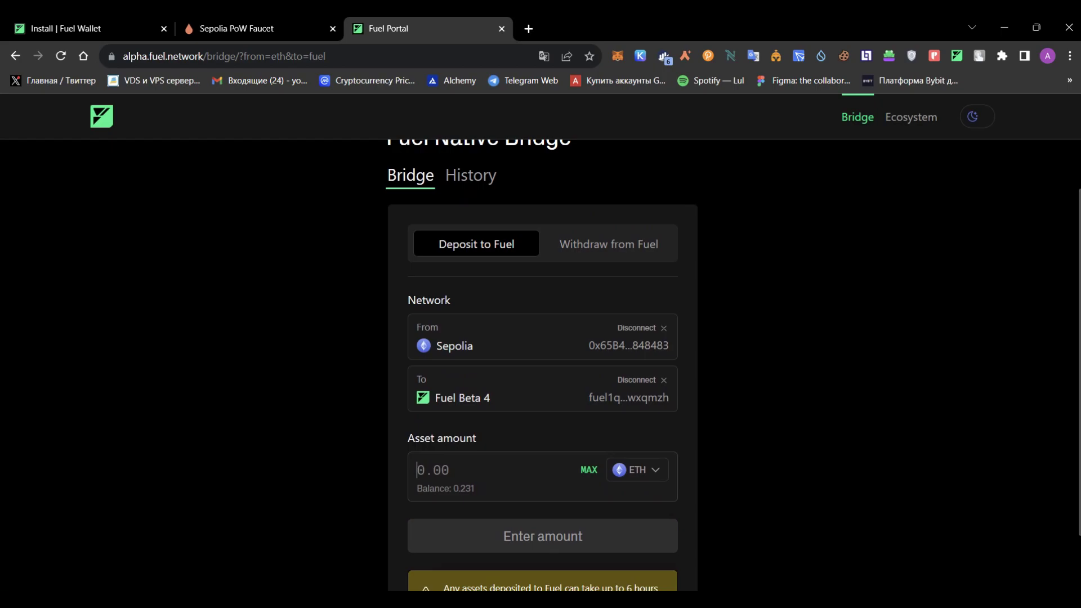
Enter 0.1 ETH for the Sepolia-to-Fuel Beta 4 deposit and submit it.
{"action": "double_click", "coordinate": [454, 346]}
{"action": "left_click_drag", "start_coordinate": [440, 397], "coordinate": [489, 397]}
{"action": "type", "text": "0.1"}
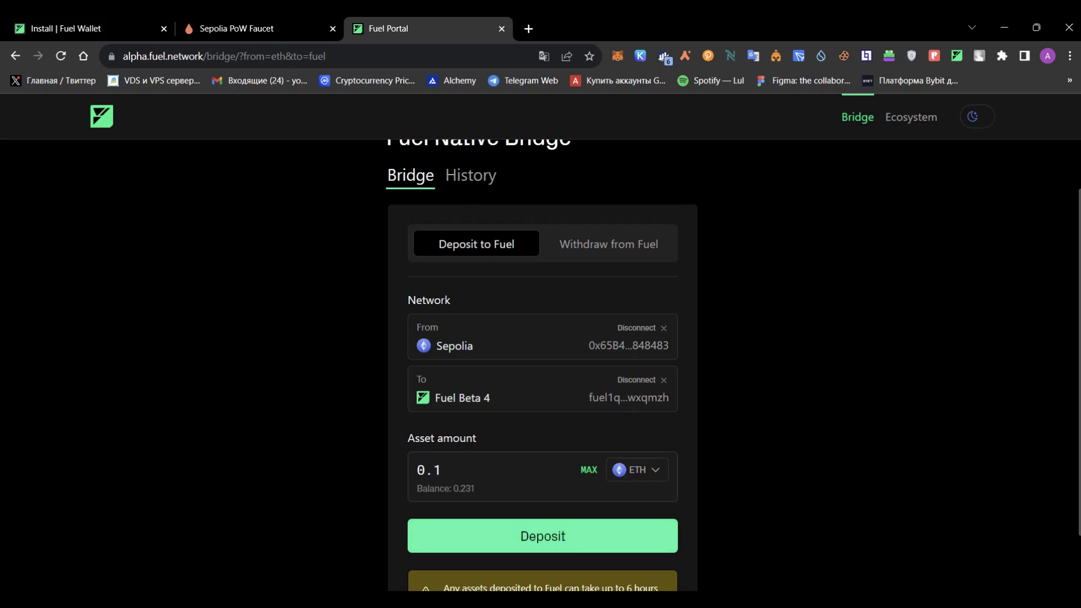
{"action": "key", "text": "Return"}
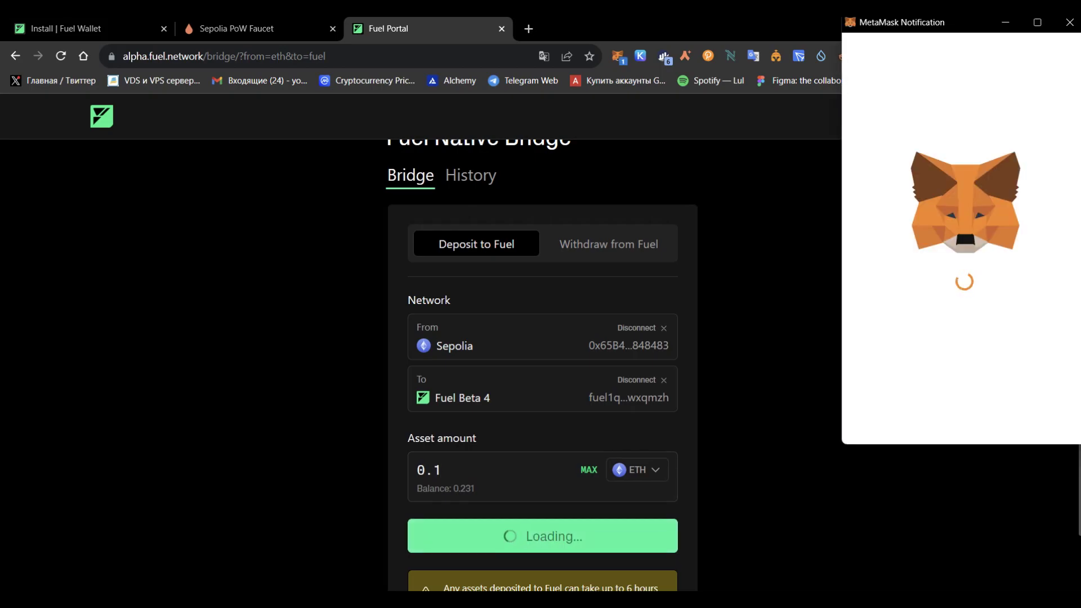
Confirm the deposit transaction in MetaMask and close the completed Deposit status dialog.
{"action": "scroll", "coordinate": [963, 220], "scroll_direction": "down", "scroll_amount": 1}
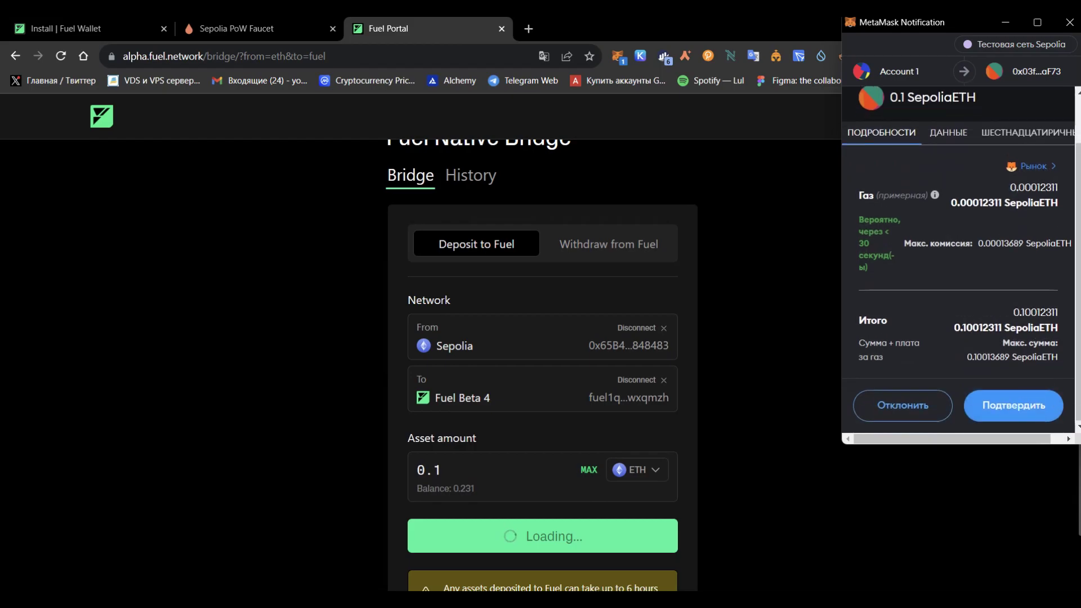
{"action": "left_click_drag", "start_coordinate": [1009, 187], "coordinate": [1057, 186]}
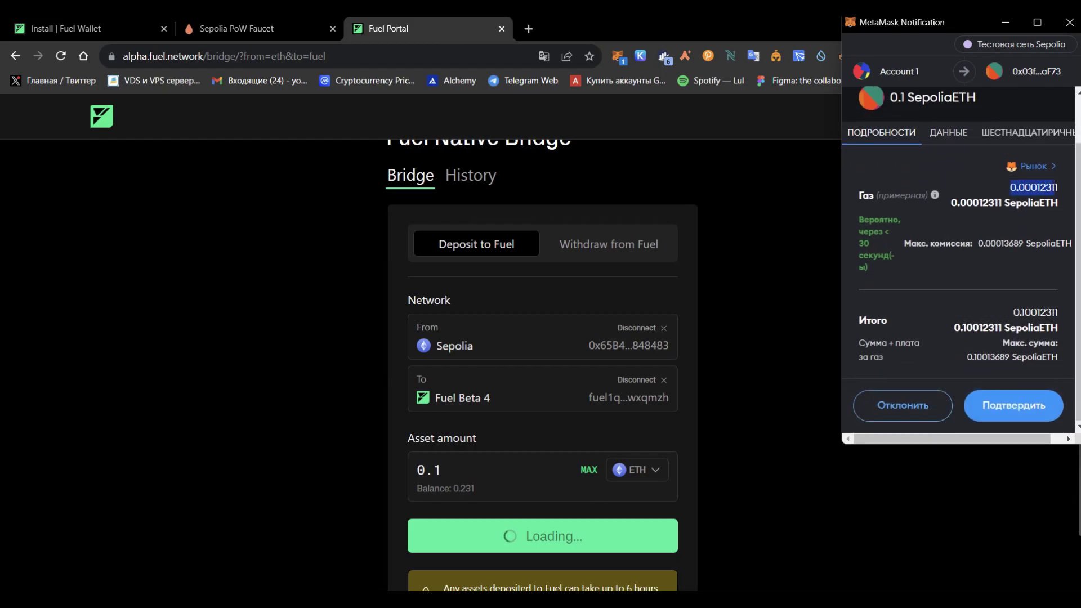
{"action": "left_click", "coordinate": [1013, 405]}
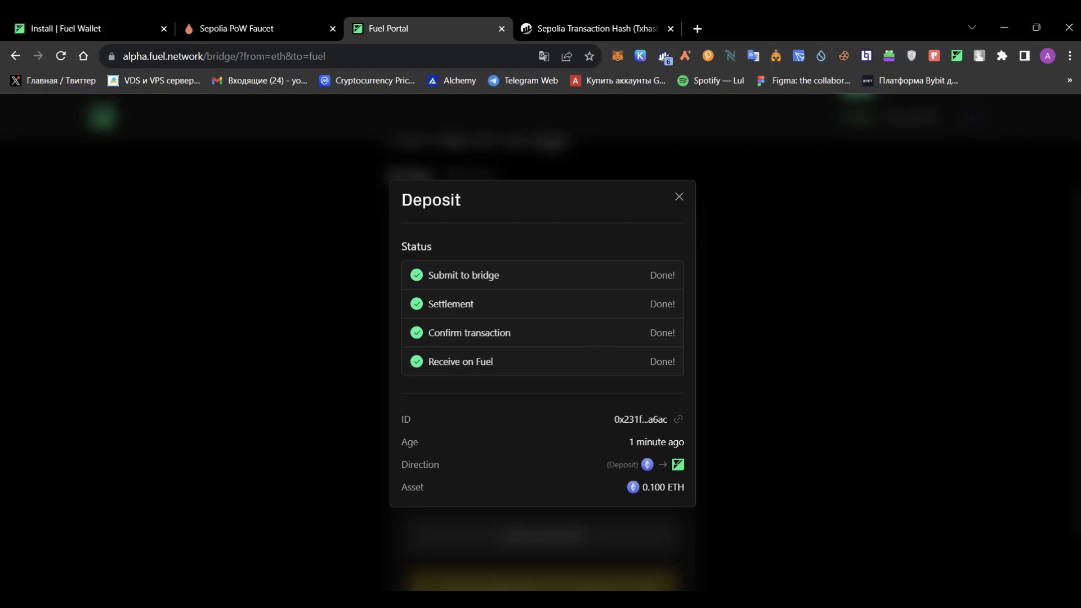
{"action": "key", "text": "Escape"}
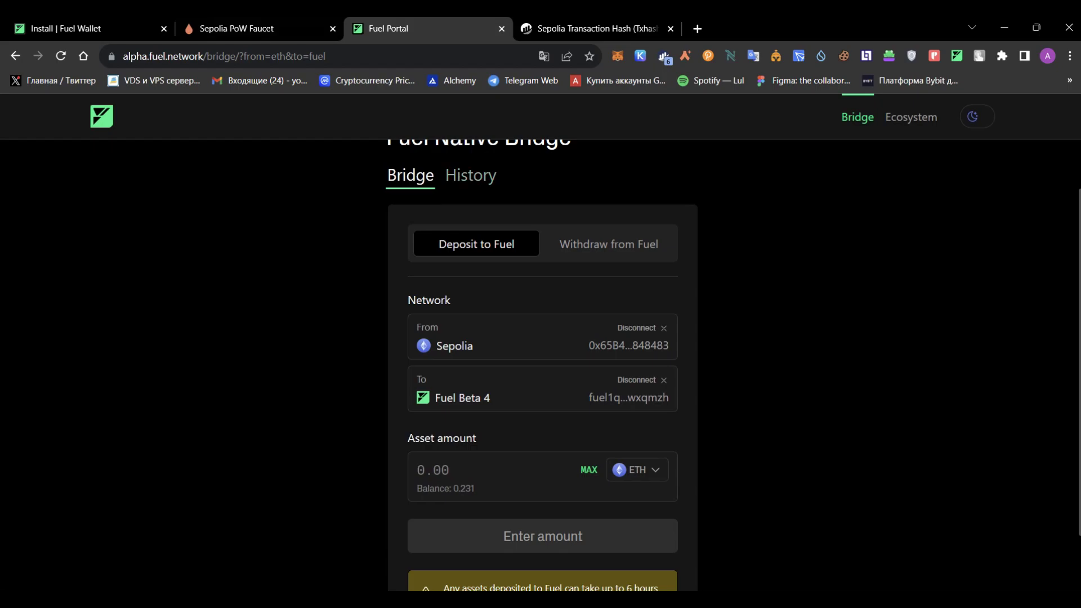
Switch the bridge to Withdraw from Fuel and check the 0.599 ETH wallet balance.
{"action": "left_click", "coordinate": [609, 244]}
{"action": "scroll", "coordinate": [608, 244], "scroll_direction": "down", "scroll_amount": 1}
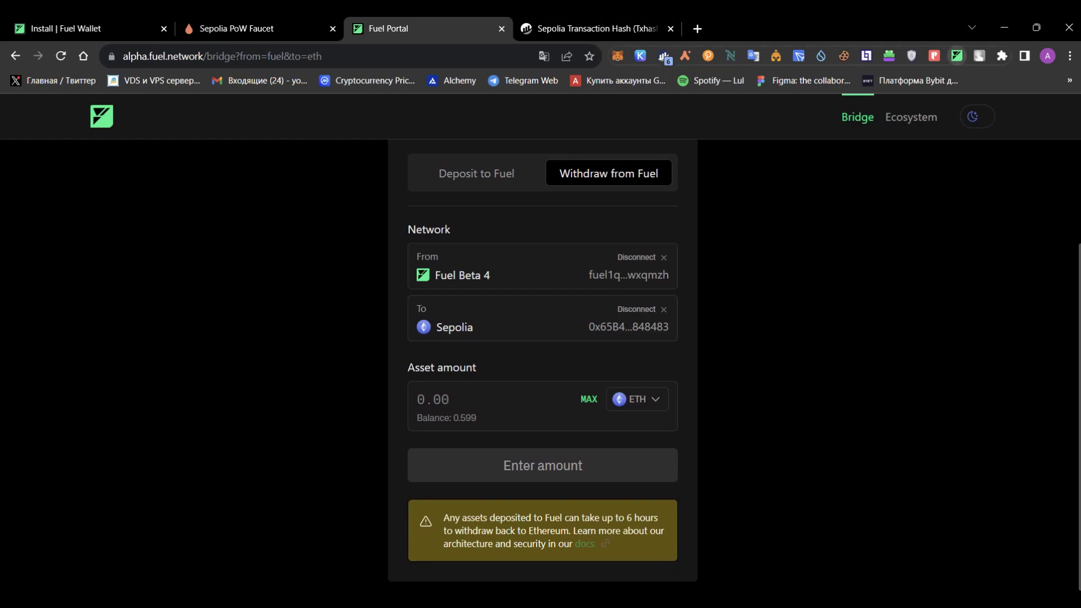
{"action": "left_click", "coordinate": [957, 56]}
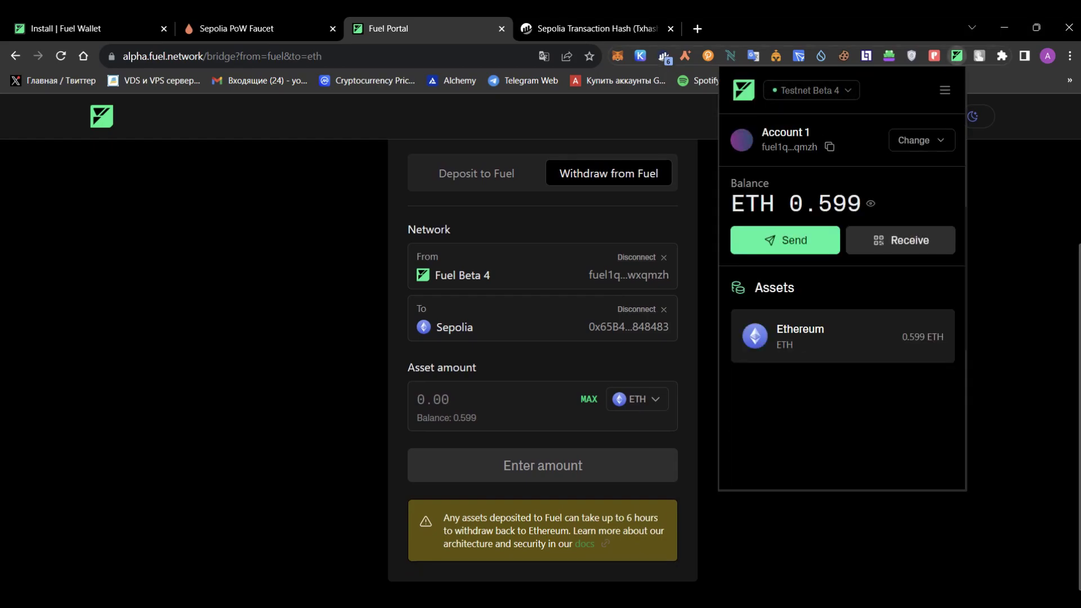
{"action": "left_click_drag", "start_coordinate": [789, 203], "coordinate": [876, 203]}
{"action": "key", "text": "Escape"}
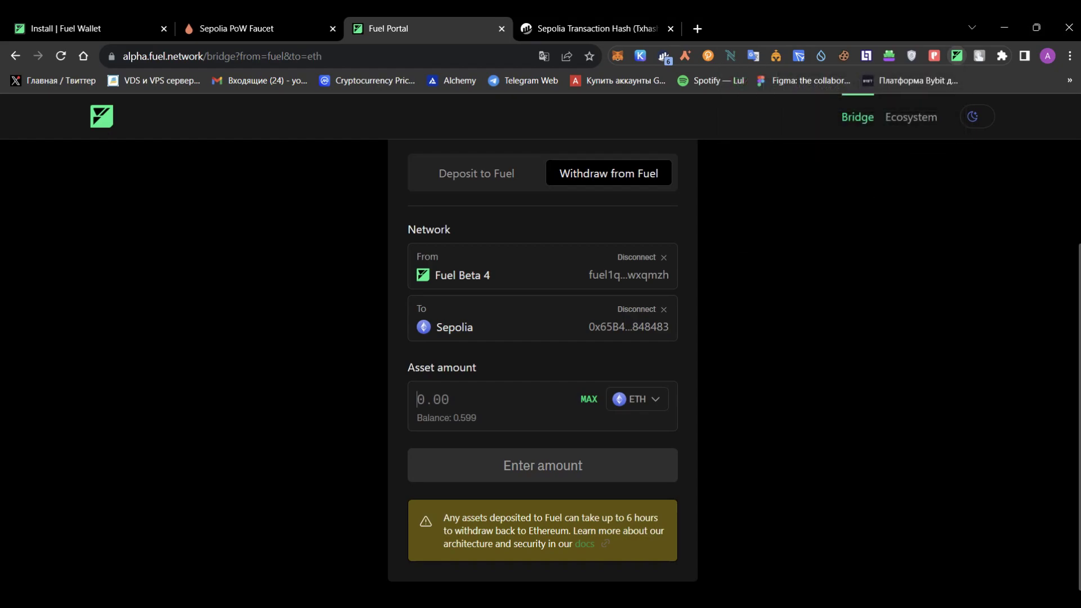
Begin entering the withdrawal amount and review the withdrawal time warning.
{"action": "type", "text": "0."}
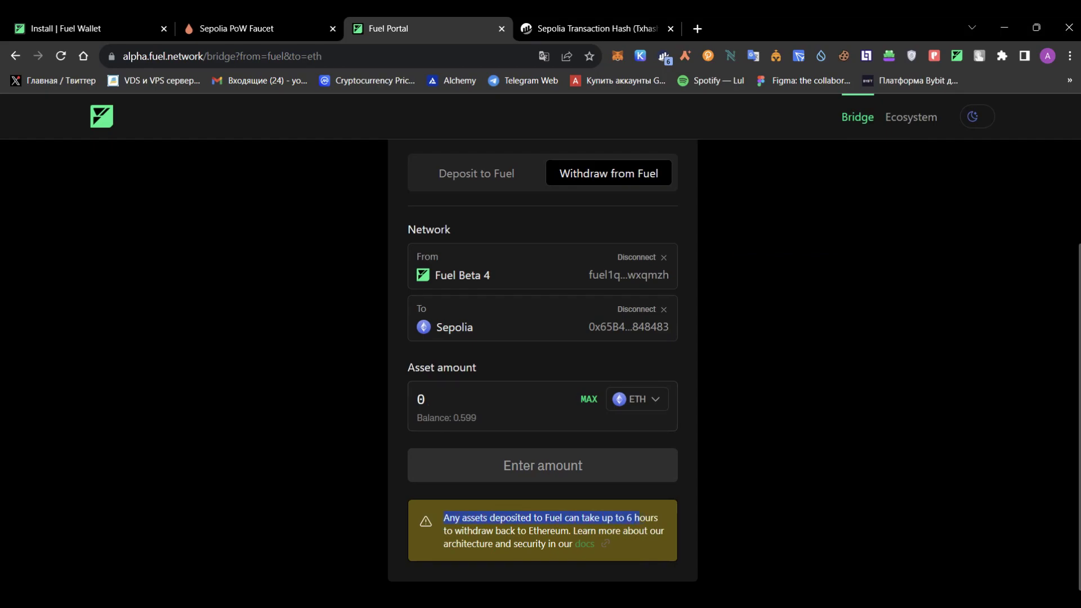
{"action": "left_click_drag", "start_coordinate": [632, 518], "coordinate": [660, 518]}
{"action": "left_click_drag", "start_coordinate": [564, 544], "coordinate": [564, 543]}
Complete the 0.2 ETH withdrawal amount, submit it, and approve it in Fuel Wallet.
{"action": "left_click", "coordinate": [423, 399]}
{"action": "type", "text": ".2"}
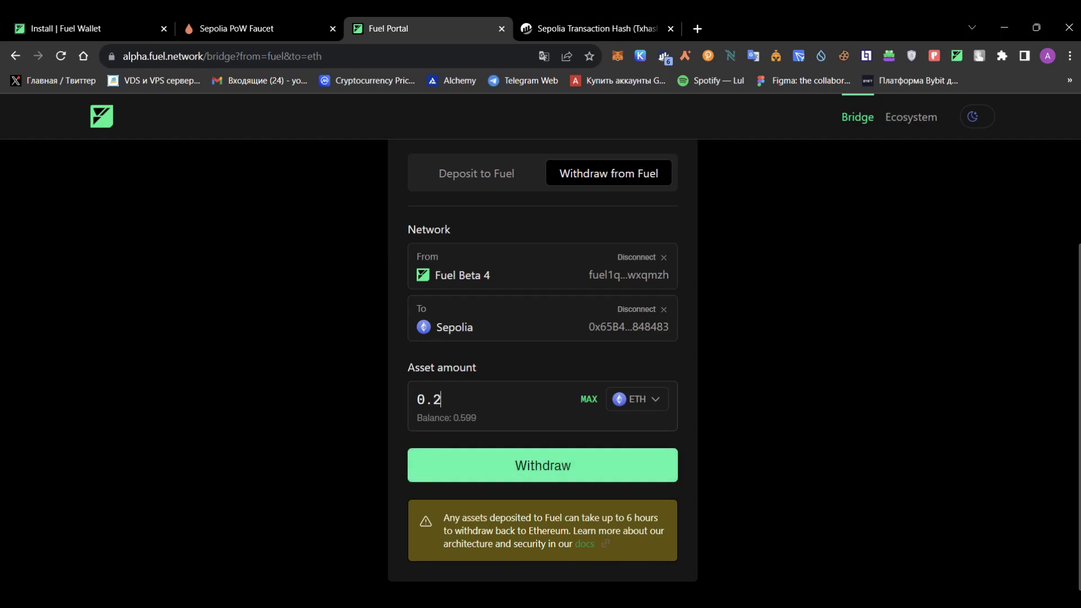
{"action": "key", "text": "Return"}
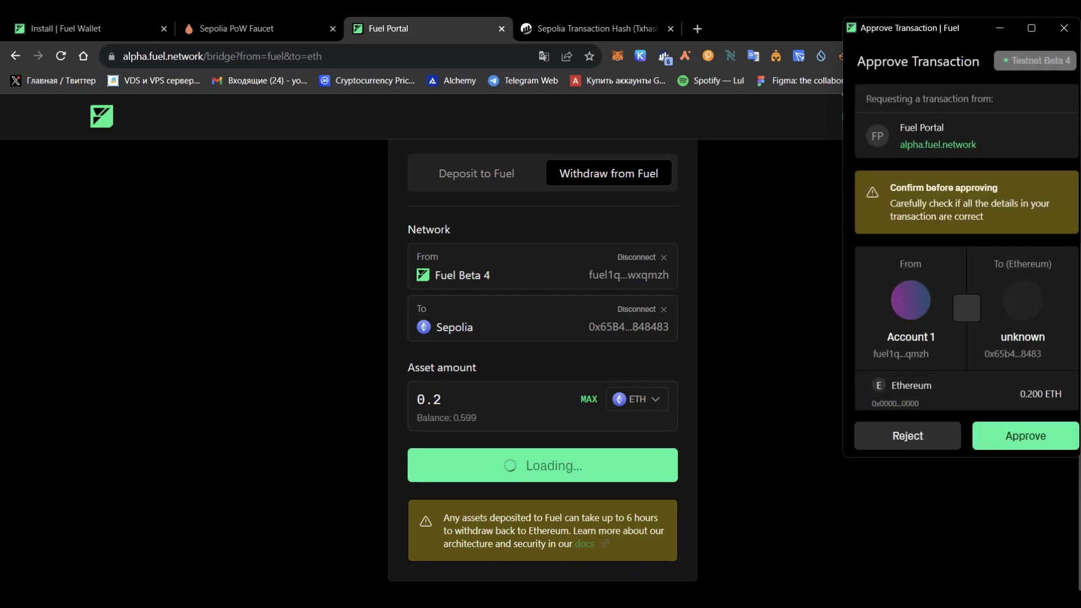
{"action": "key", "text": "Return"}
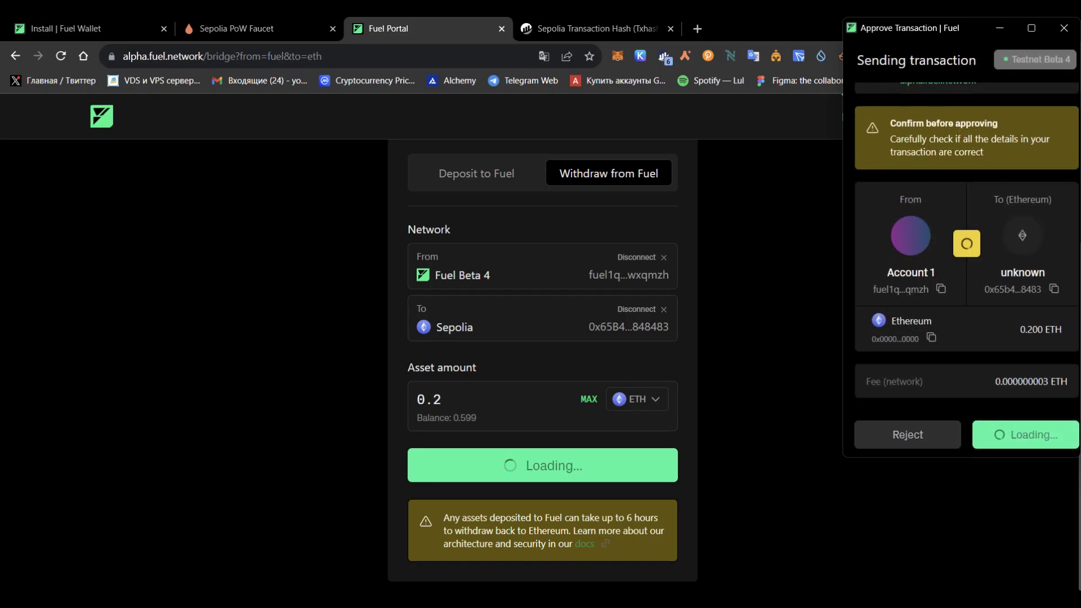